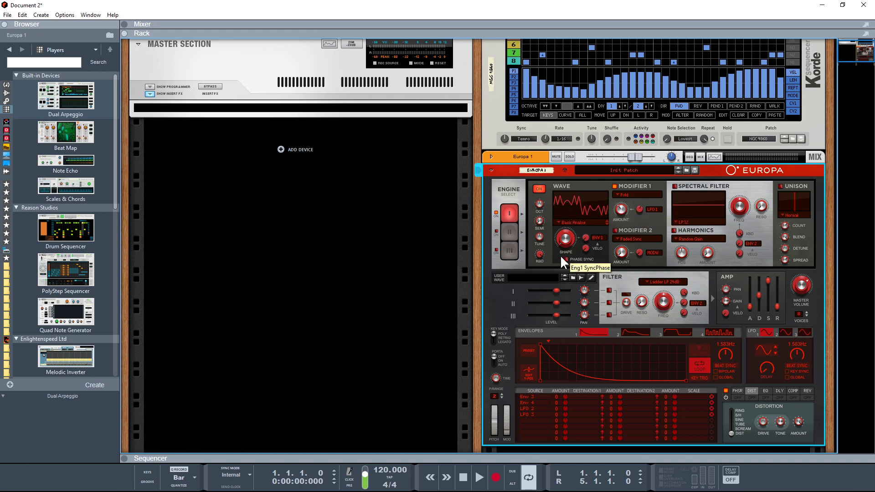
- Set Europa's wave shape modulation source to LFO 1 and raise the filter's Env 2 modulation amount
{"action": "left_click", "coordinate": [597, 237]}
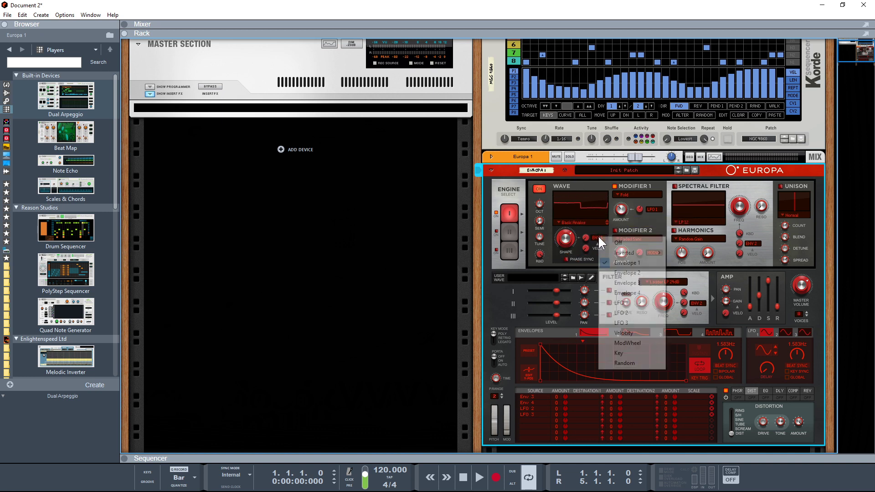
{"action": "left_click", "coordinate": [627, 301]}
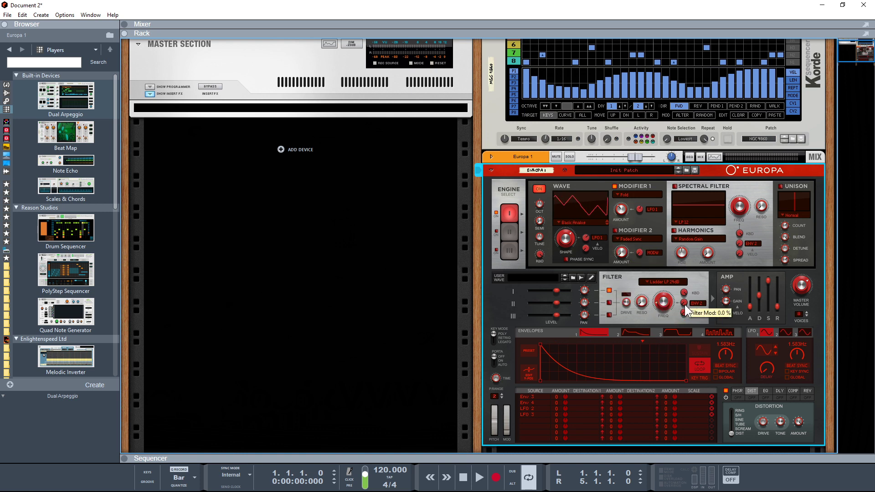
{"action": "left_click_drag", "start_coordinate": [684, 298], "coordinate": [696, 259]}
- Reshape Europa's envelope 2 into a short decay without sustain level, and switch on the phaser and reverb effects
{"action": "left_click", "coordinate": [641, 333]}
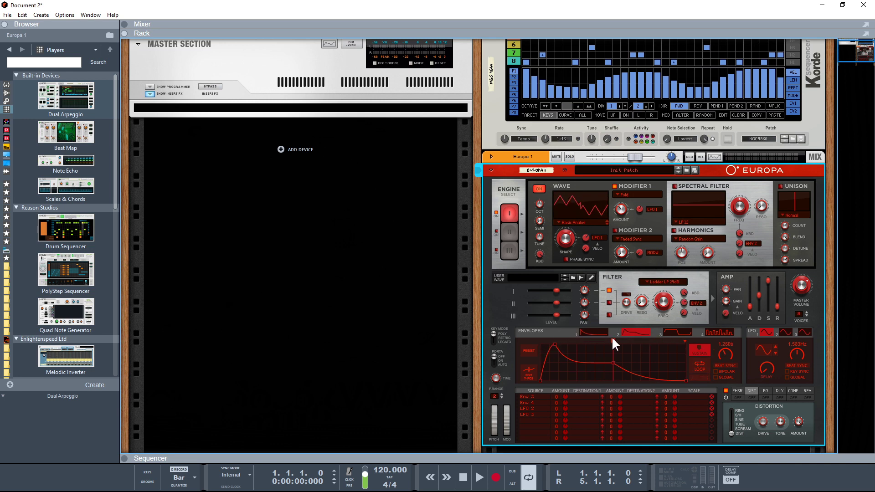
{"action": "left_click_drag", "start_coordinate": [611, 360], "coordinate": [566, 390]}
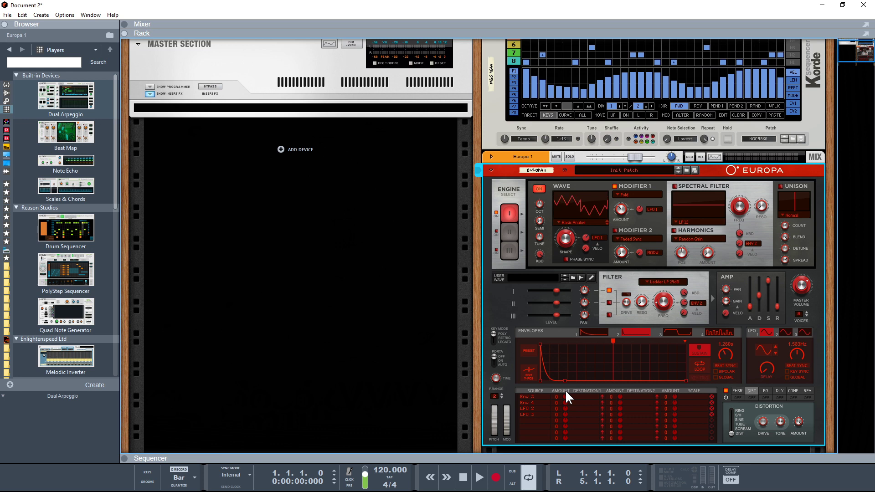
{"action": "left_click", "coordinate": [738, 398]}
{"action": "left_click", "coordinate": [807, 397]}
- Cable the Korde sequencer's sequence 1 Gate and Note outputs to Europa's Gate and CV sequencer control inputs
{"action": "scroll", "coordinate": [627, 253], "scroll_direction": "up", "scroll_amount": 2}
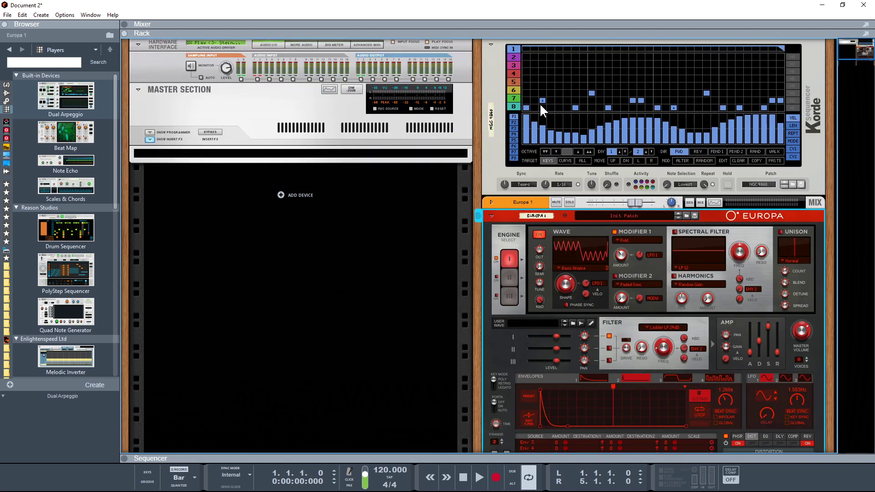
{"action": "left_click", "coordinate": [498, 77]}
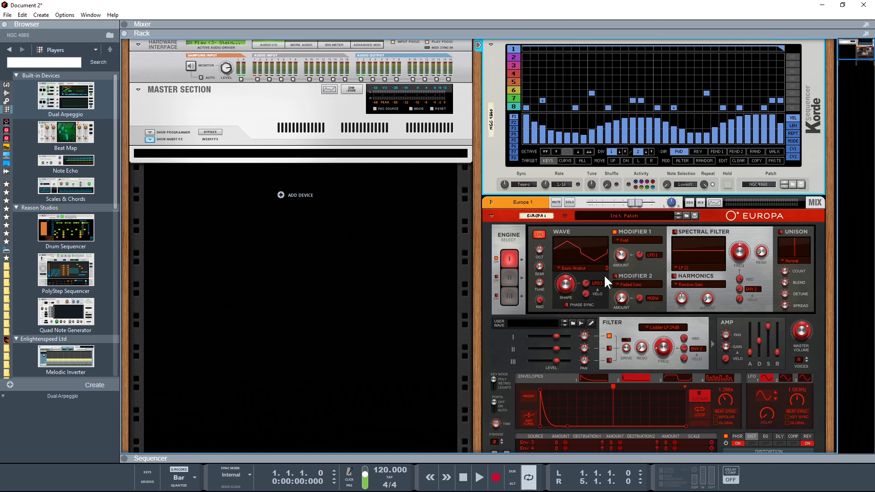
{"action": "key", "text": "Tab"}
{"action": "mouse_move", "coordinate": [625, 60]}
{"action": "left_mouse_down"}
{"action": "mouse_move", "coordinate": [543, 321]}
{"action": "mouse_move", "coordinate": [549, 329]}
{"action": "mouse_move", "coordinate": [650, 287]}
{"action": "mouse_move", "coordinate": [625, 71]}
{"action": "left_mouse_up"}
{"action": "key", "text": "Tab"}
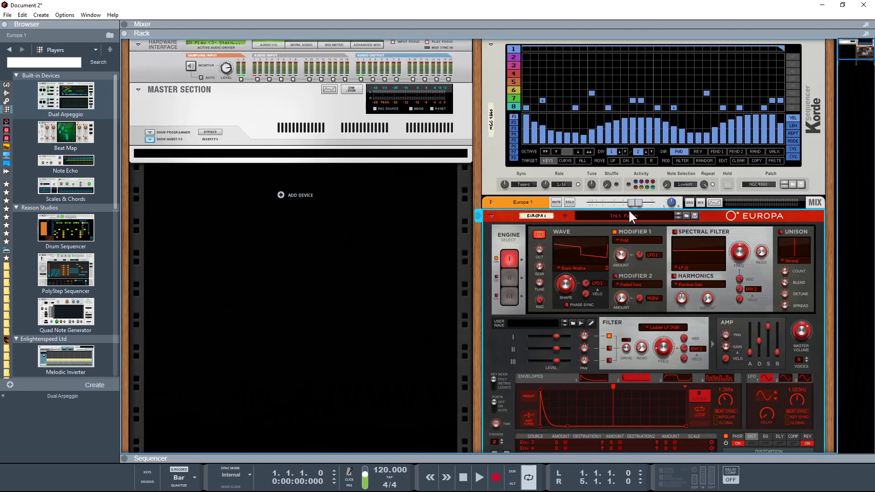
- Select the Korde sequencer for playing and turn on Europa's Unison section
{"action": "left_click", "coordinate": [504, 59]}
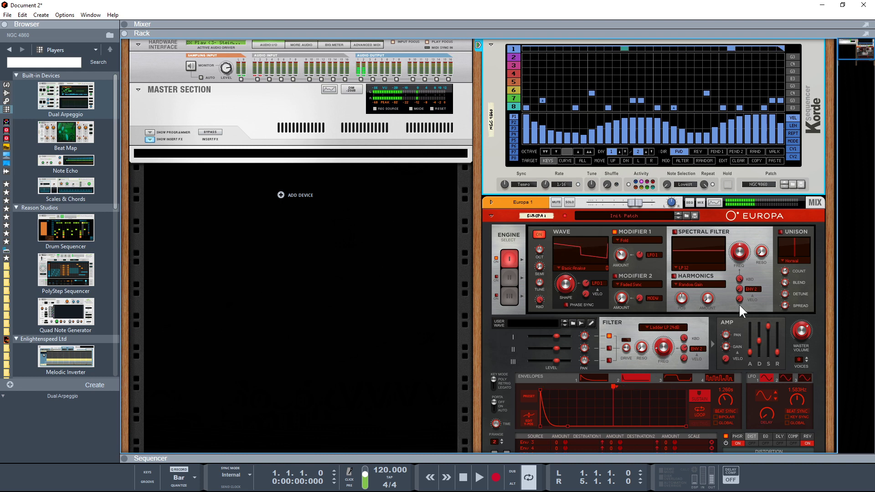
{"action": "left_click", "coordinate": [781, 232]}
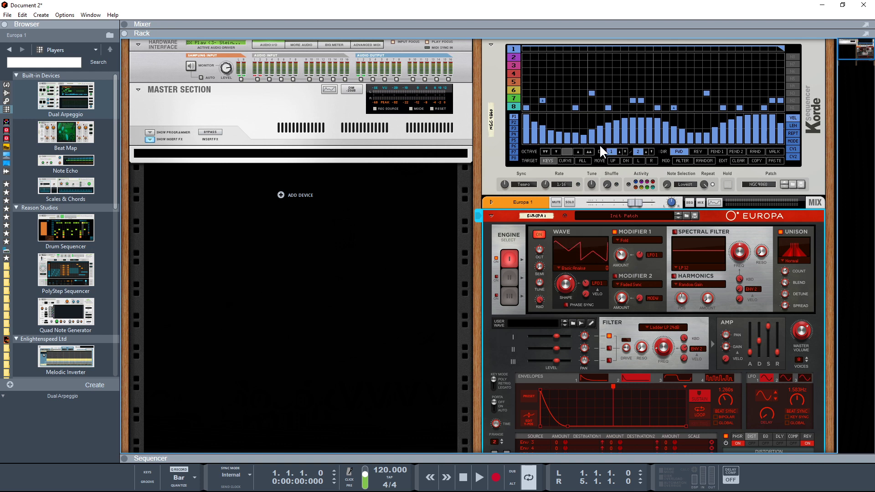
- Record a four-bar clip on the NGC 4860 track from bar 1 with the precount enabled
{"action": "left_click_drag", "start_coordinate": [413, 456], "coordinate": [415, 286]}
{"action": "left_click", "coordinate": [484, 40]}
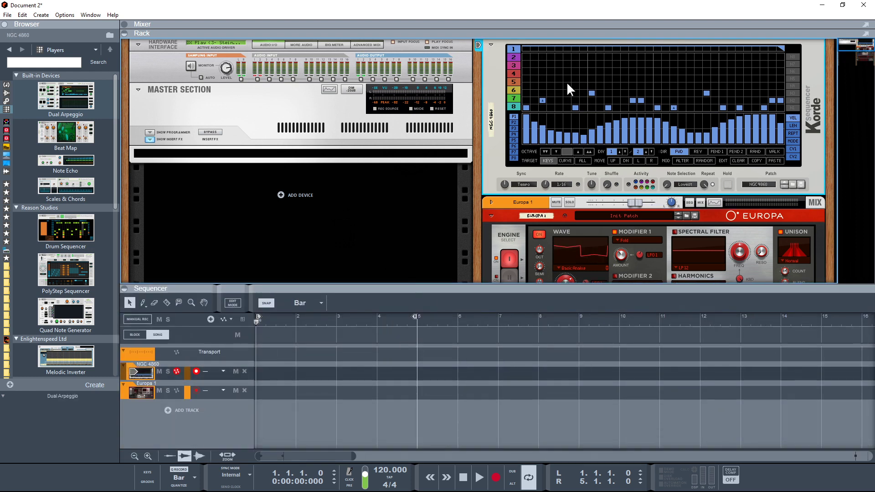
{"action": "left_click", "coordinate": [479, 476]}
{"action": "left_click", "coordinate": [486, 480]}
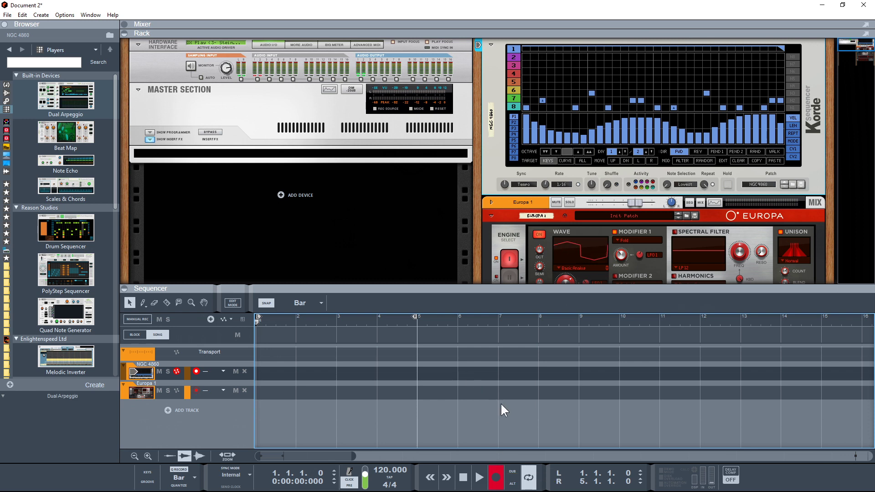
{"action": "key", "text": "ctrl+Return"}
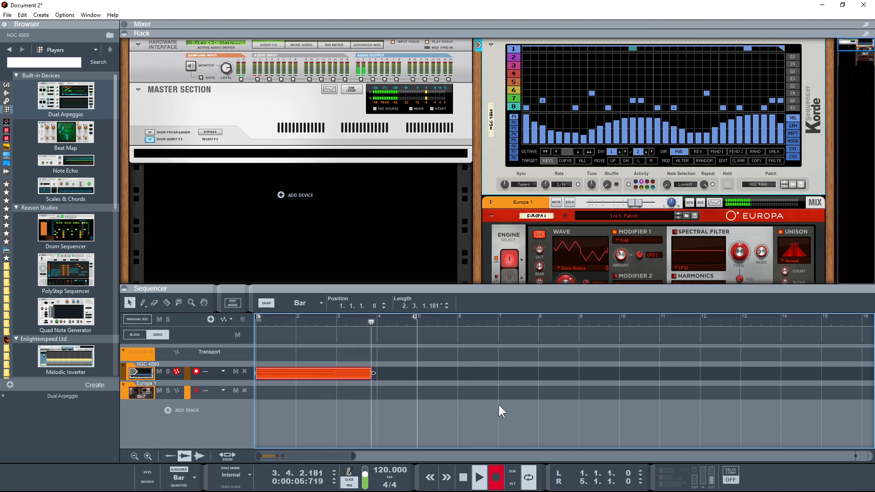
{"action": "left_click", "coordinate": [464, 478]}
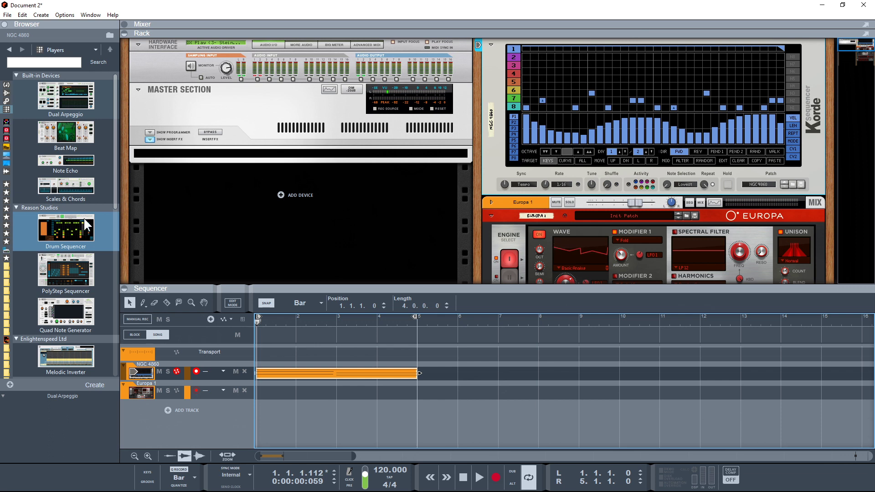
- Add a CV Player Tap player device to Europa 1 and enlarge the rack area
{"action": "scroll", "coordinate": [84, 220], "scroll_direction": "down", "scroll_amount": 4}
{"action": "left_click_drag", "start_coordinate": [53, 225], "coordinate": [577, 245]}
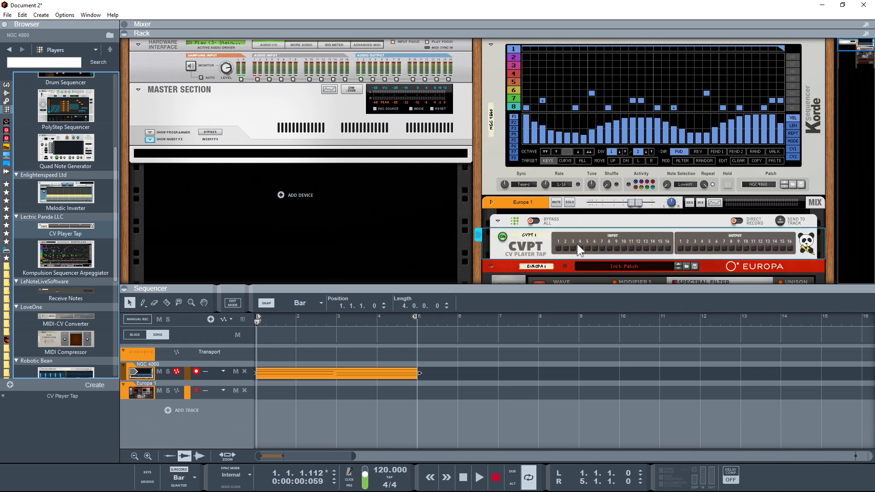
{"action": "left_click_drag", "start_coordinate": [568, 290], "coordinate": [568, 374]}
- Move the Gate and Note cables from Europa's sequencer control inputs to input 1 of the CV Player Tap
{"action": "key", "text": "Tab"}
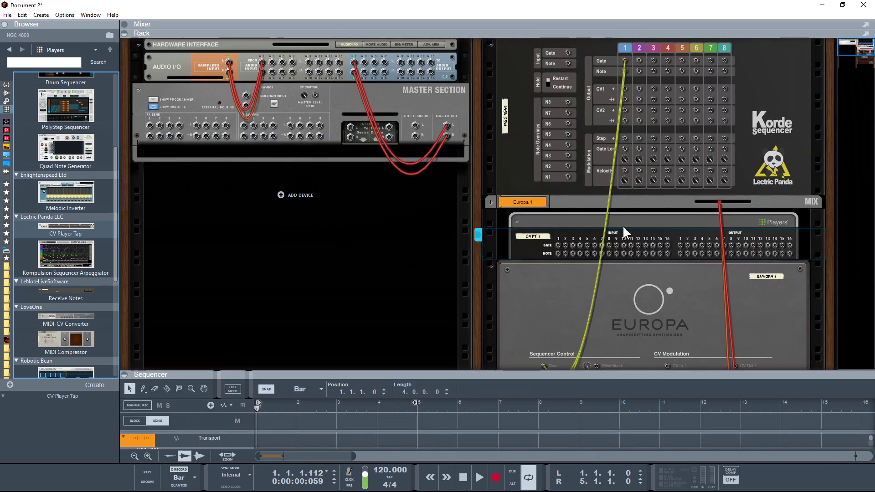
{"action": "key", "text": "F7"}
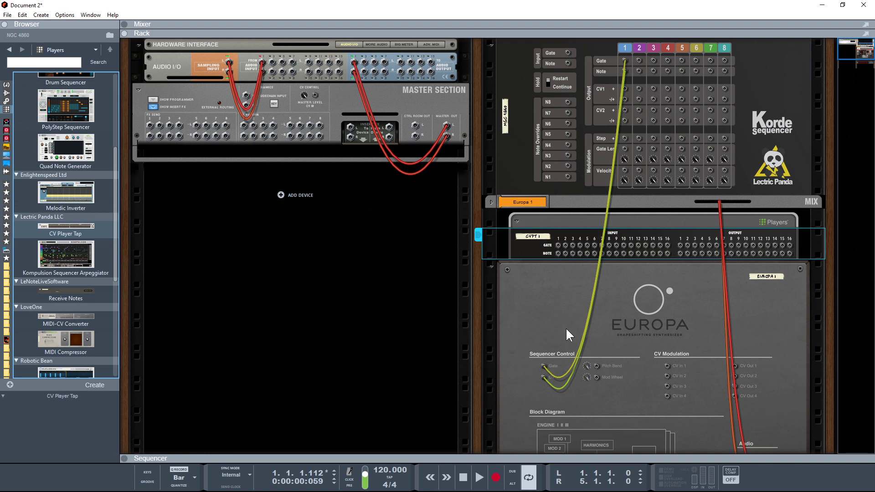
{"action": "left_click_drag", "start_coordinate": [546, 364], "coordinate": [559, 246]}
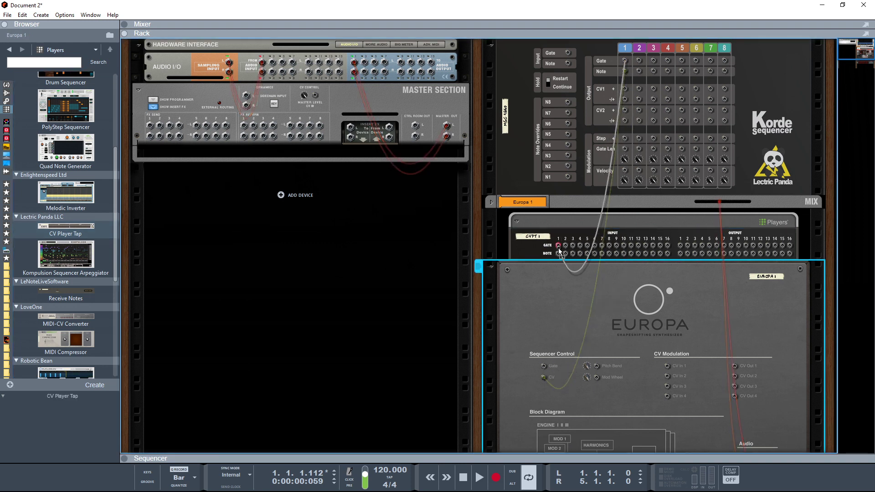
{"action": "left_click_drag", "start_coordinate": [542, 376], "coordinate": [558, 255]}
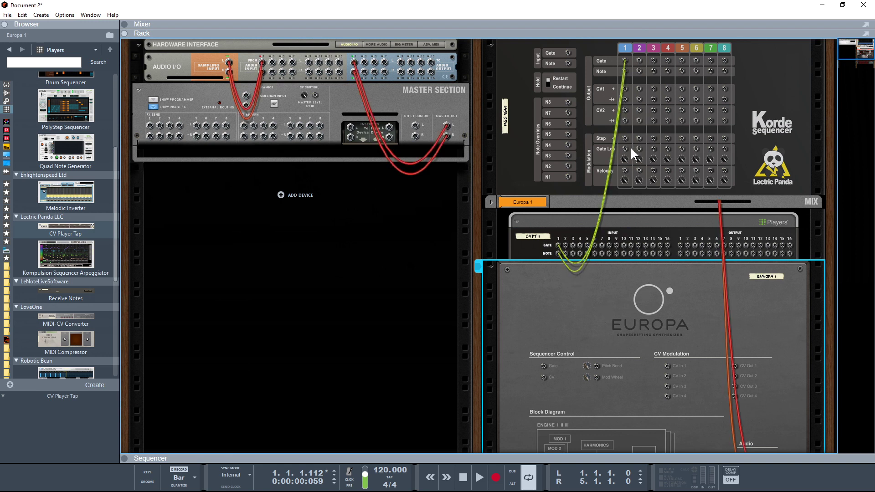
{"action": "key", "text": "Tab"}
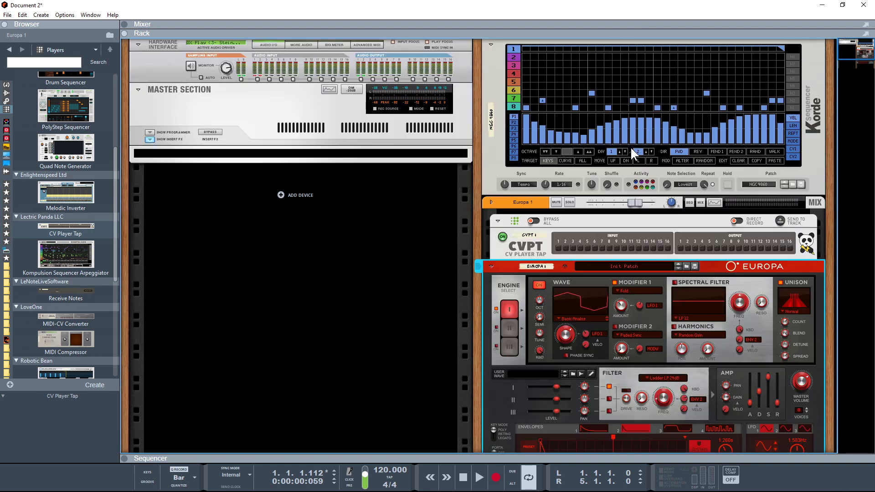
- Look through the Korde sequencer's numbered sequences and return to sequence 1
{"action": "left_click", "coordinate": [514, 58]}
{"action": "left_click", "coordinate": [514, 66]}
{"action": "left_click", "coordinate": [513, 106]}
{"action": "left_click", "coordinate": [514, 98]}
{"action": "left_click", "coordinate": [515, 82]}
{"action": "left_click", "coordinate": [515, 73]}
{"action": "left_click", "coordinate": [514, 57]}
{"action": "left_click", "coordinate": [513, 49]}
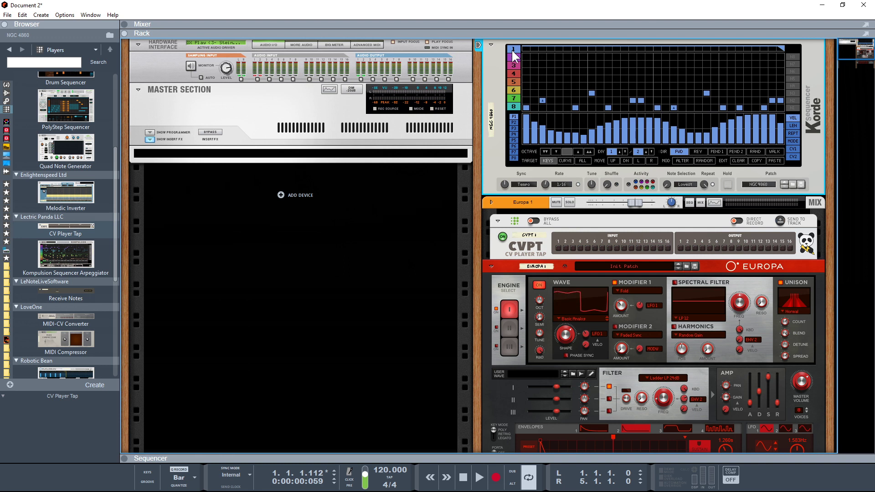
{"action": "left_click", "coordinate": [513, 57]}
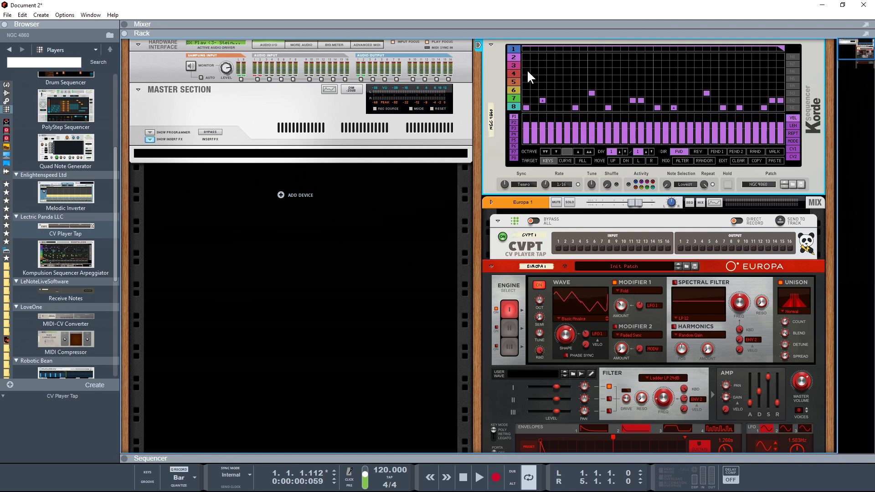
{"action": "left_click", "coordinate": [513, 48]}
- Try cabling sequence 2's Gate and Note outputs to CV Player Tap input 2 and disconnect both cables again
{"action": "key", "text": "Tab"}
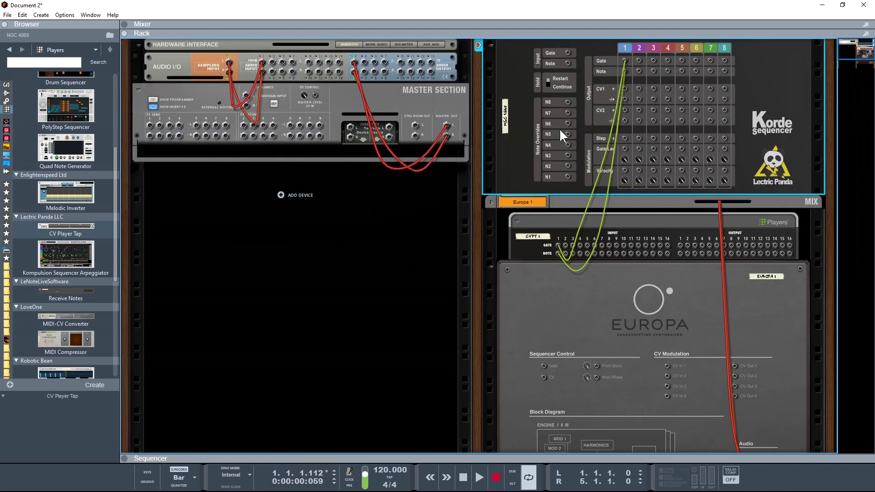
{"action": "mouse_move", "coordinate": [639, 60]}
{"action": "left_mouse_down"}
{"action": "mouse_move", "coordinate": [561, 244]}
{"action": "mouse_move", "coordinate": [639, 71]}
{"action": "left_mouse_up"}
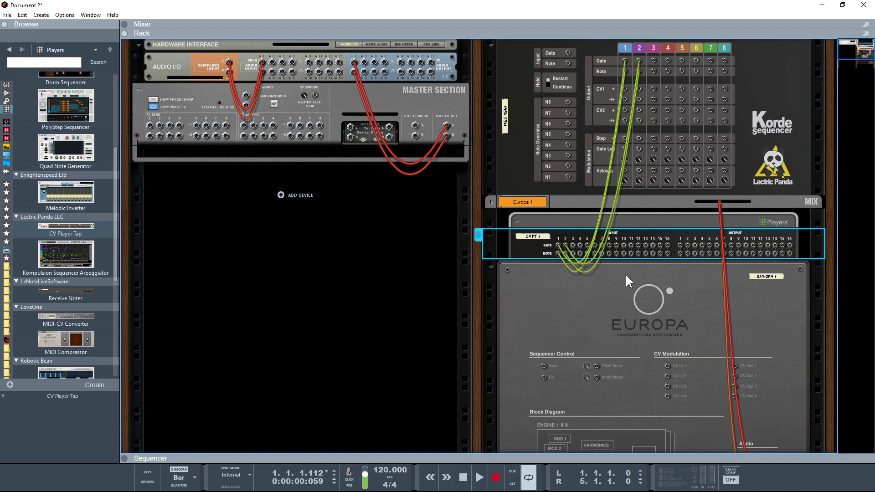
{"action": "left_click_drag", "start_coordinate": [566, 246], "coordinate": [632, 285]}
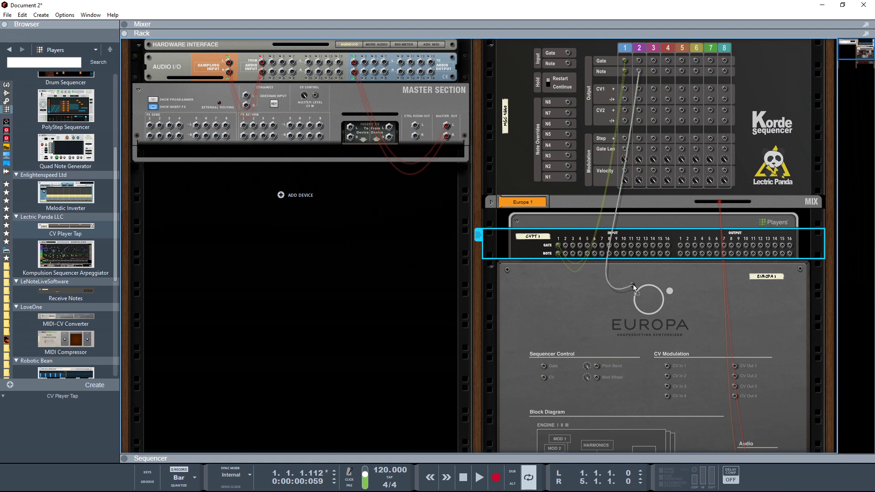
{"action": "key", "text": "Tab"}
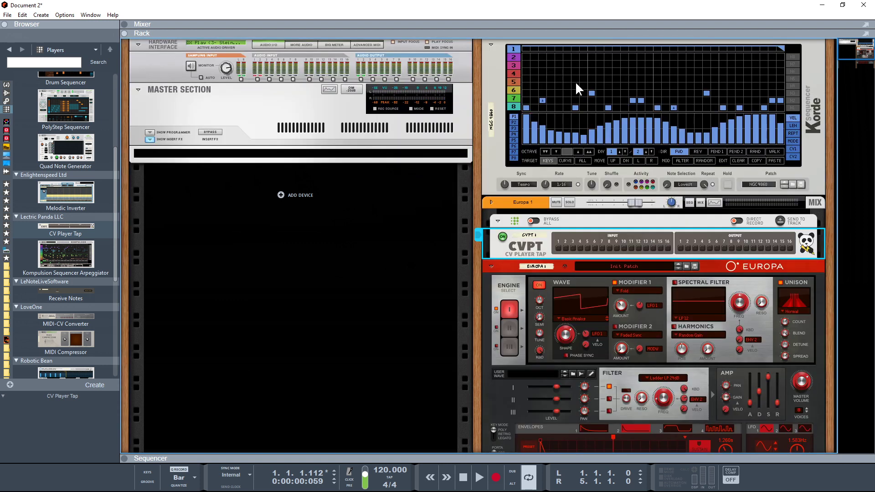
- Compare sequences 1 and 2 in the Korde sequencer and inspect the rear cabling to the CV Player Tap
{"action": "left_click", "coordinate": [516, 55]}
{"action": "left_click", "coordinate": [513, 47]}
{"action": "left_click", "coordinate": [513, 56]}
{"action": "left_click", "coordinate": [514, 48]}
{"action": "key", "text": "Tab"}
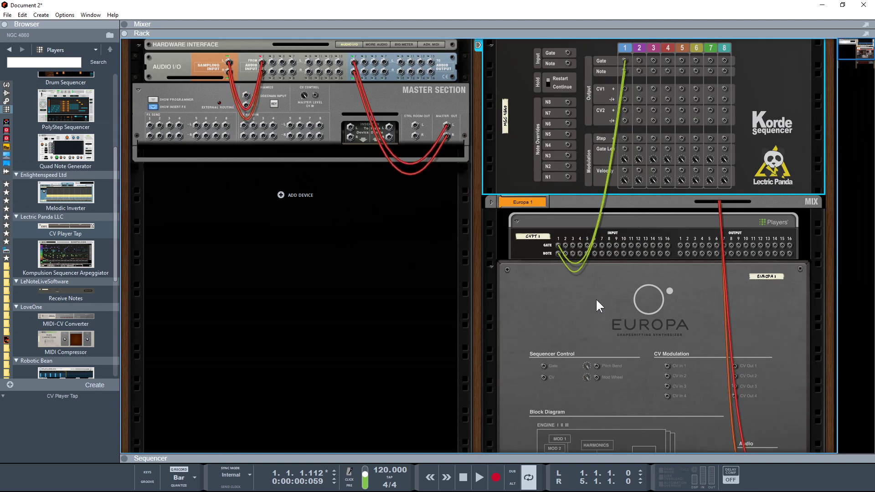
{"action": "key", "text": "Tab"}
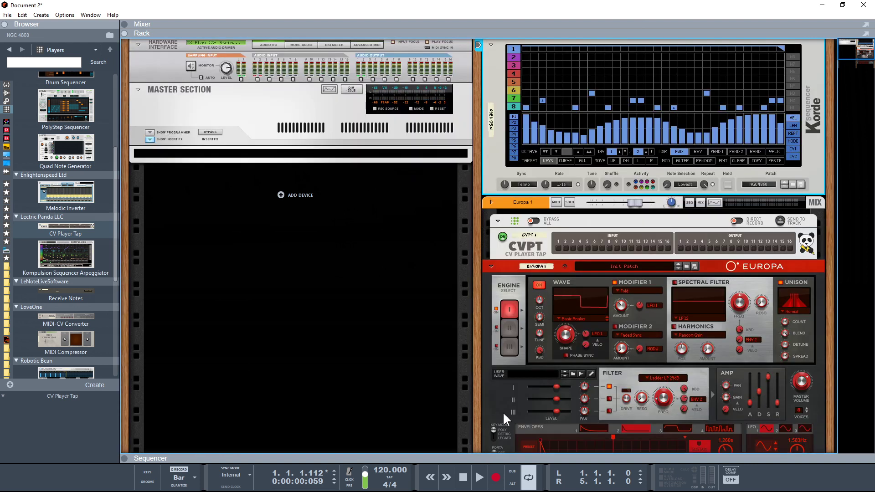
- Play back the recorded clip through the CV Player Tap and stop playback in bar 3
{"action": "left_click", "coordinate": [481, 479]}
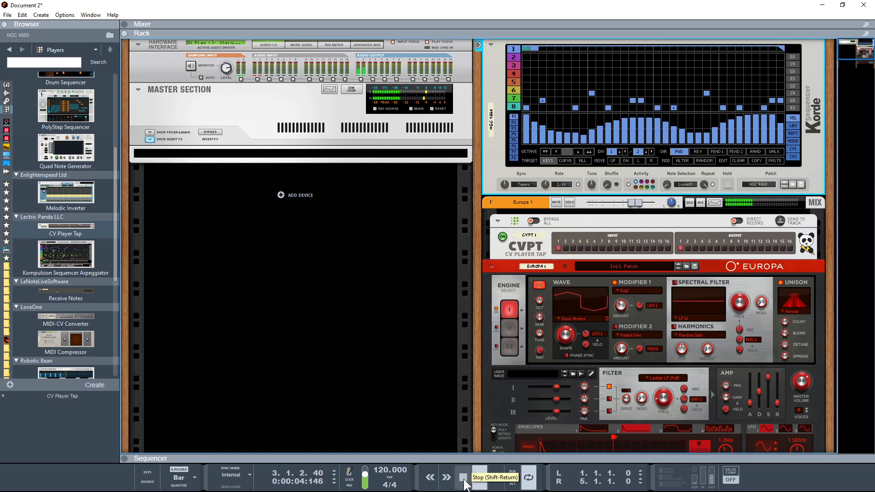
{"action": "left_click", "coordinate": [463, 479]}
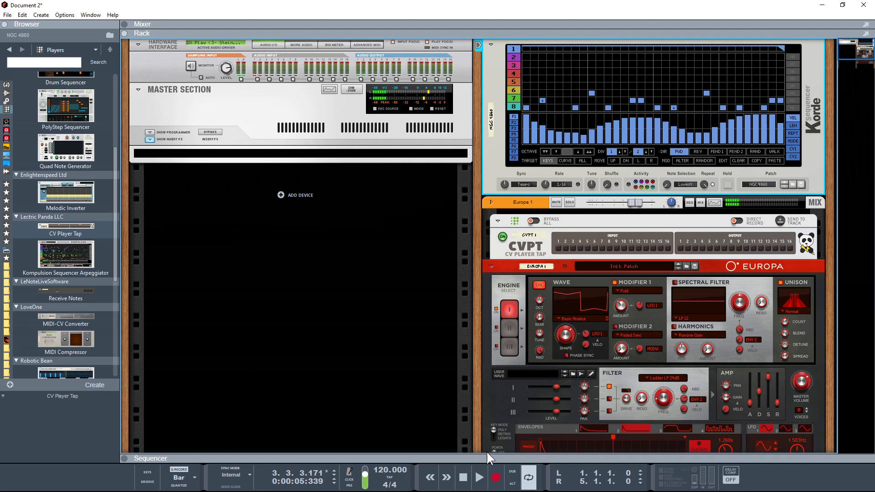
- Send the player's notes to the Europa 1 track and examine the resulting clip's notes and velocities in edit mode
{"action": "left_click_drag", "start_coordinate": [490, 455], "coordinate": [500, 319]}
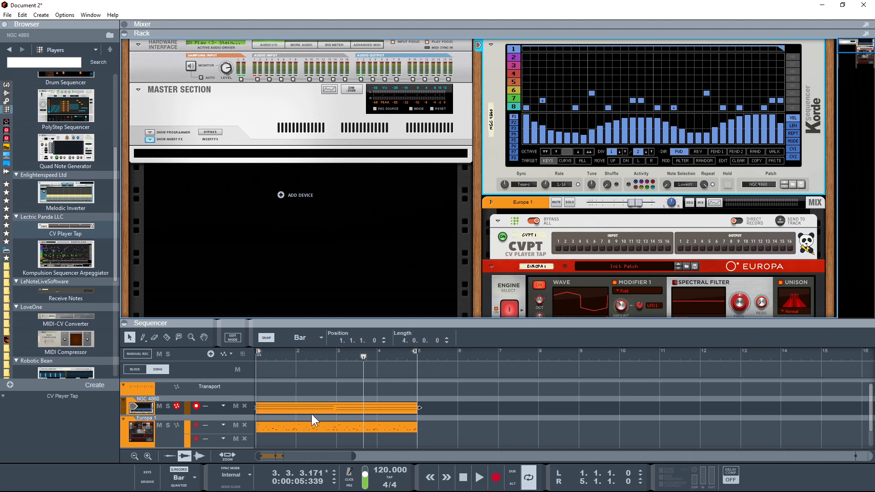
{"action": "left_click", "coordinate": [310, 426]}
{"action": "double_click", "coordinate": [319, 426]}
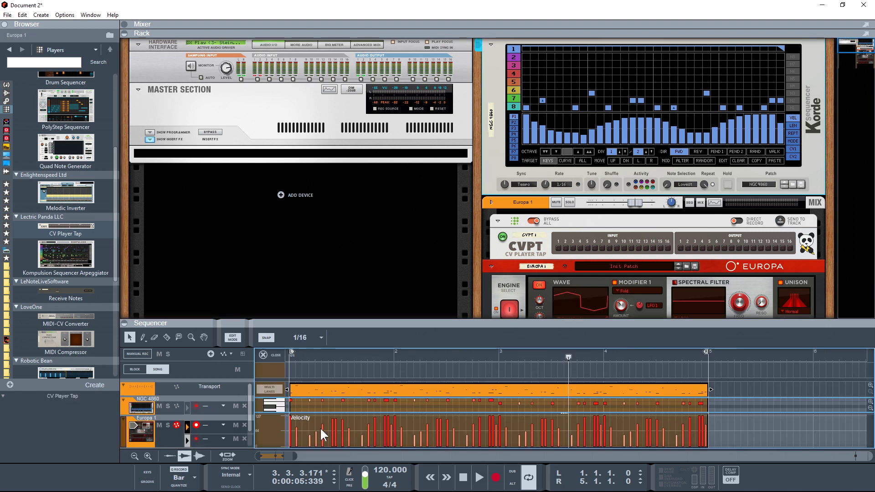
{"action": "left_click_drag", "start_coordinate": [381, 319], "coordinate": [382, 106]}
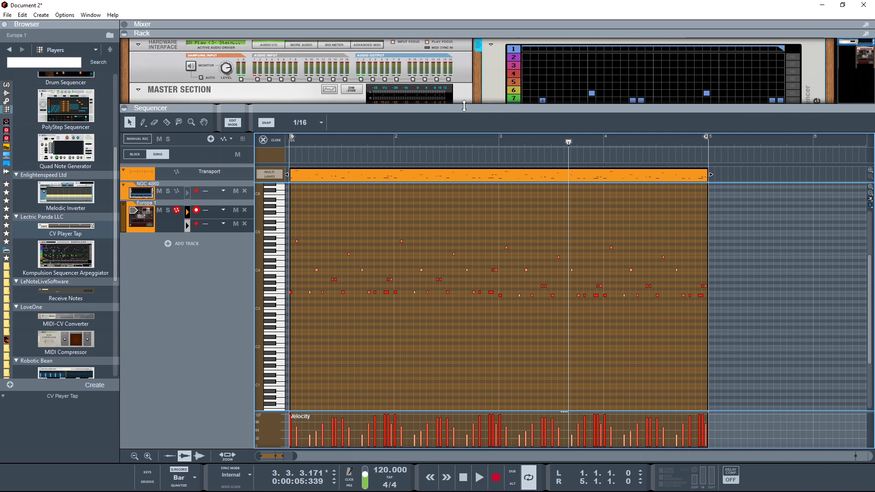
{"action": "key", "text": "F7"}
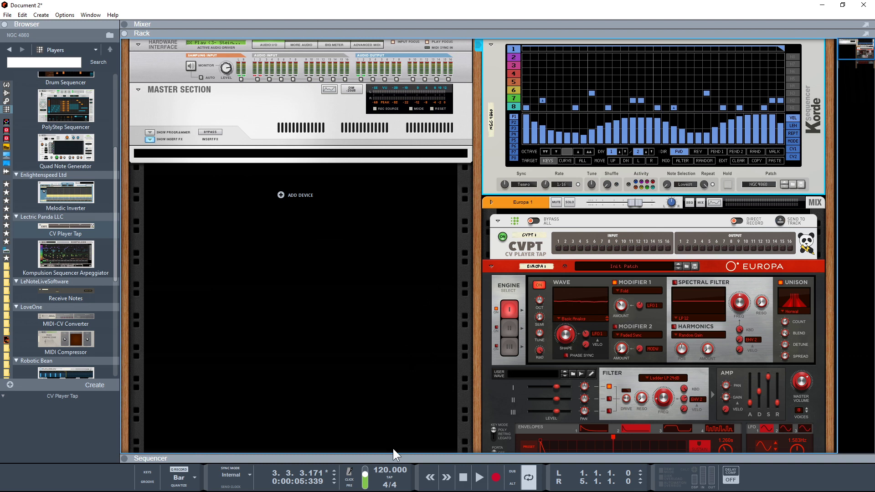
- Mute the Europa 1 note lane that holds the rendered clip and select the Korde sequencer in the rack
{"action": "left_click_drag", "start_coordinate": [393, 455], "coordinate": [391, 272]}
{"action": "left_click", "coordinate": [236, 375]}
{"action": "left_click", "coordinate": [275, 305]}
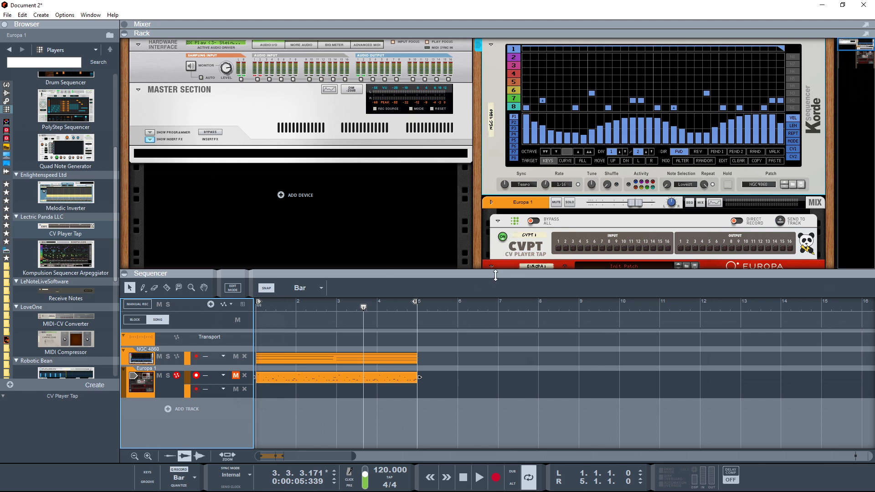
{"action": "left_click_drag", "start_coordinate": [495, 276], "coordinate": [495, 458]}
{"action": "left_click", "coordinate": [617, 181]}
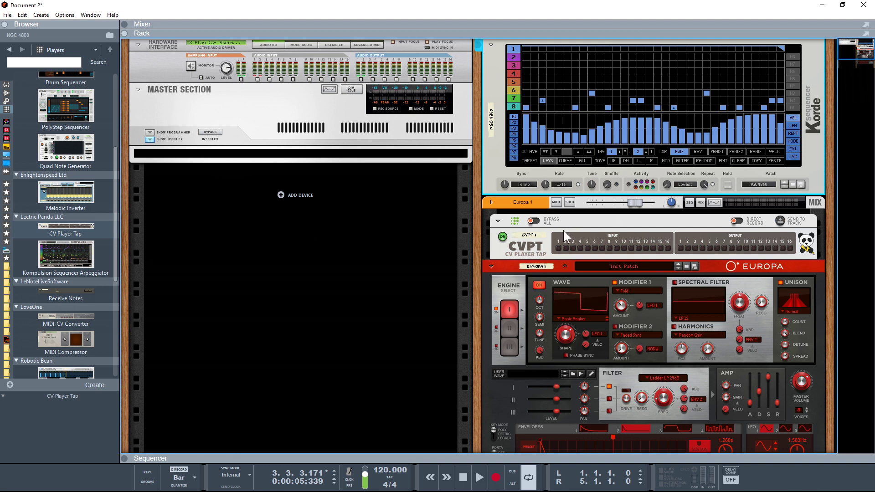
- Set the Korde sequencer's rate to 1/2 and insert a Scales & Chords player directly below the CV Player Tap
{"action": "left_click_drag", "start_coordinate": [546, 182], "coordinate": [542, 218]}
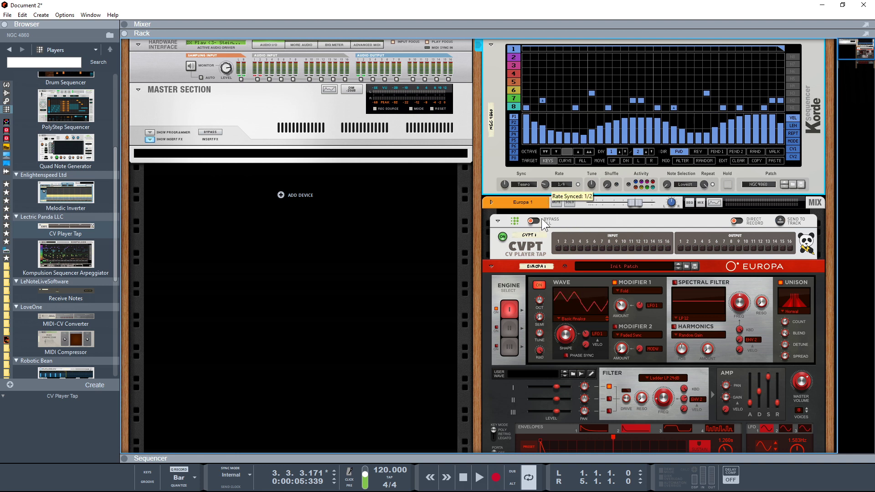
{"action": "left_click", "coordinate": [533, 249]}
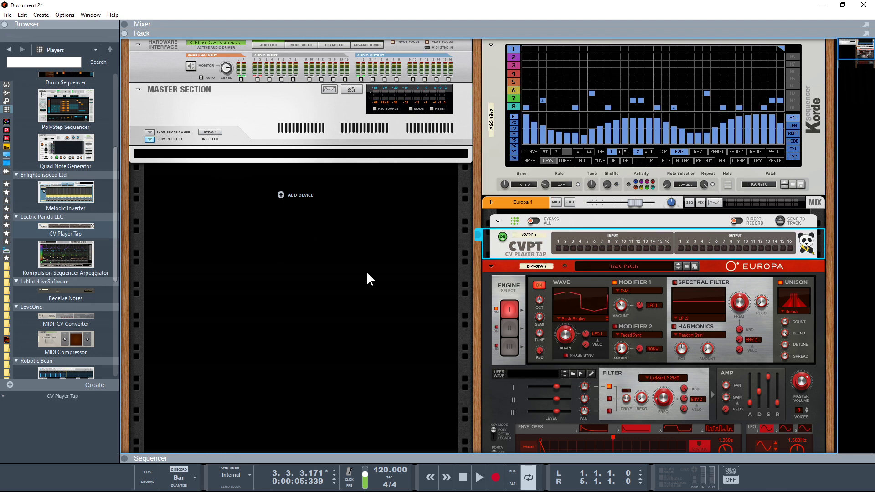
{"action": "scroll", "coordinate": [85, 191], "scroll_direction": "up", "scroll_amount": 5}
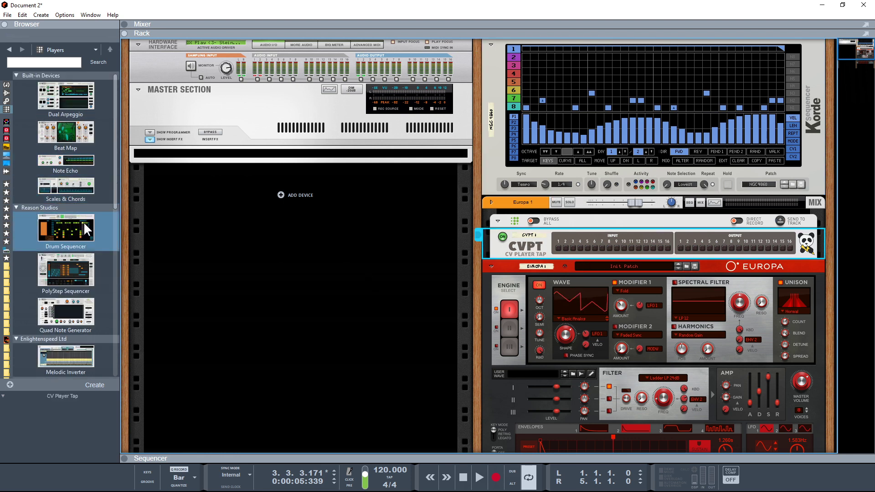
{"action": "mouse_move", "coordinate": [58, 185]}
{"action": "left_mouse_down"}
{"action": "mouse_move", "coordinate": [405, 273]}
{"action": "mouse_move", "coordinate": [540, 262]}
{"action": "left_mouse_up"}
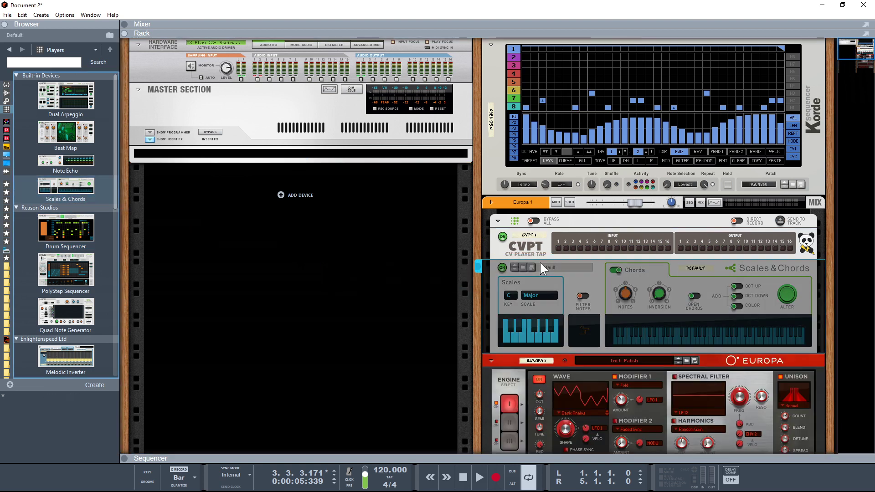
- Start playback and set the Scales & Chords player's scale to Minor, keeping the key of C
{"action": "left_click", "coordinate": [481, 481]}
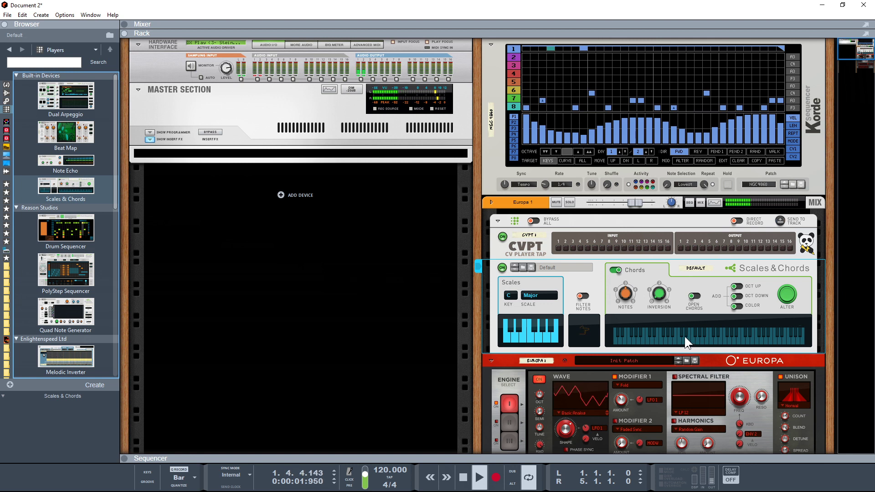
{"action": "left_click", "coordinate": [538, 296]}
{"action": "left_click", "coordinate": [566, 322]}
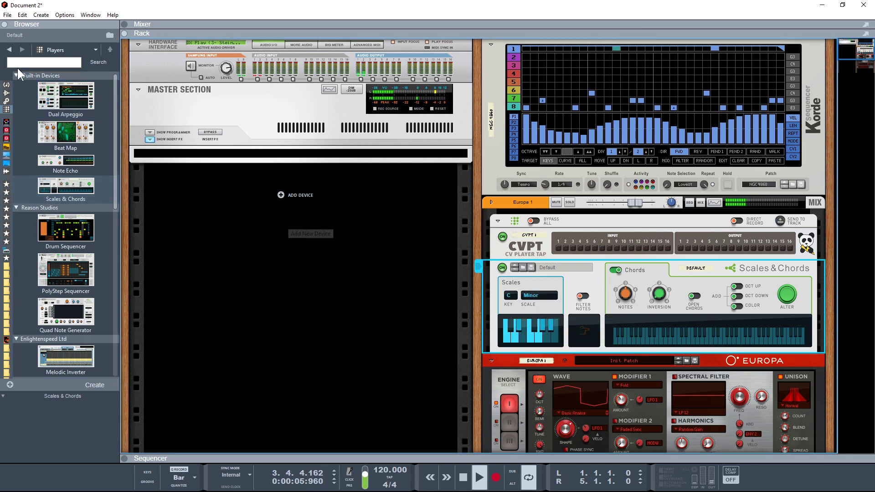
- Insert a Dual Arpeggio player between Scales & Chords and Europa, and enable its Hold function
{"action": "mouse_move", "coordinate": [82, 106]}
{"action": "left_mouse_down"}
{"action": "mouse_move", "coordinate": [150, 125]}
{"action": "mouse_move", "coordinate": [492, 303]}
{"action": "left_mouse_up"}
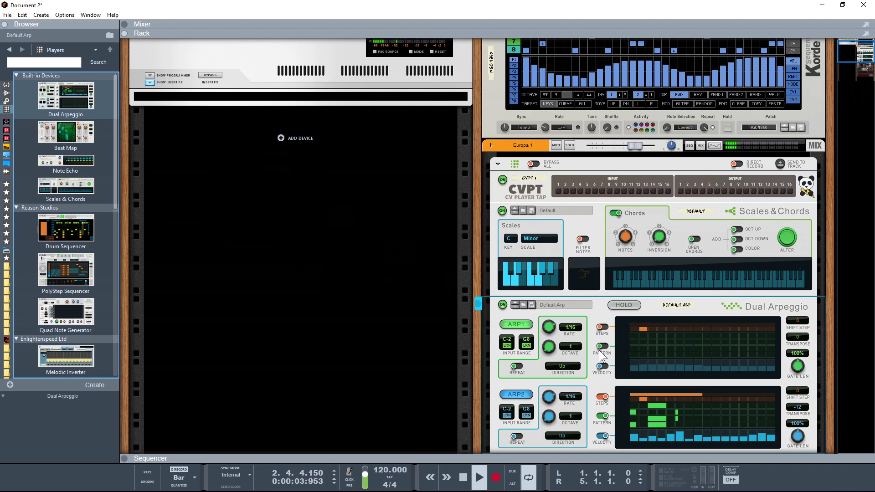
{"action": "left_click", "coordinate": [626, 304]}
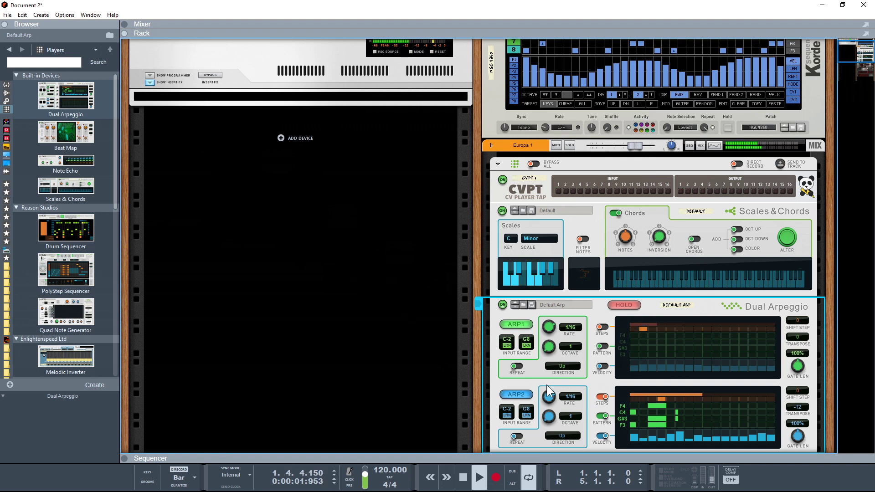
- Reshape the decay curve of Europa's envelope 2 and set the filter frequency to about 629 Hz
{"action": "scroll", "coordinate": [516, 373], "scroll_direction": "down", "scroll_amount": 5}
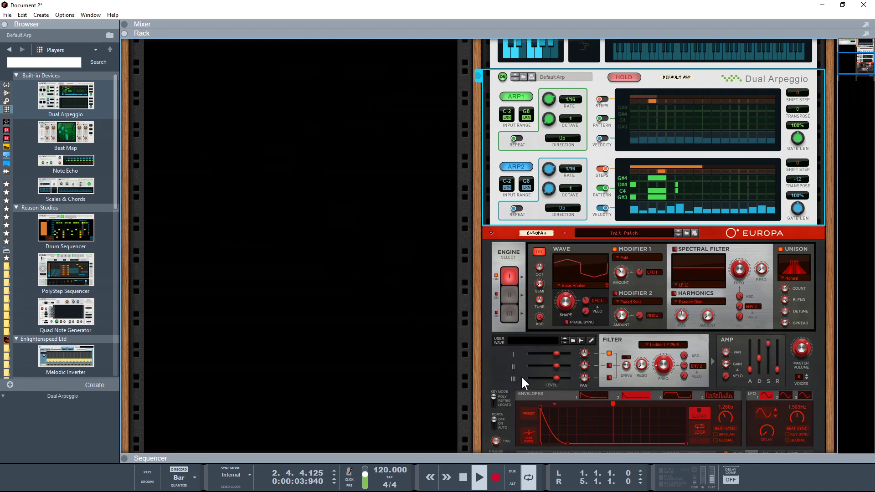
{"action": "left_click", "coordinate": [557, 426]}
{"action": "left_click_drag", "start_coordinate": [559, 422], "coordinate": [588, 402]}
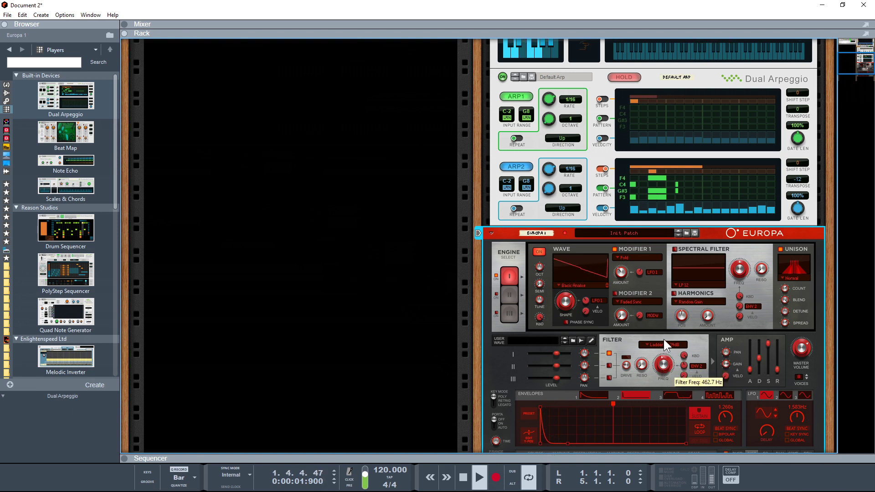
{"action": "left_click_drag", "start_coordinate": [692, 338], "coordinate": [684, 300]}
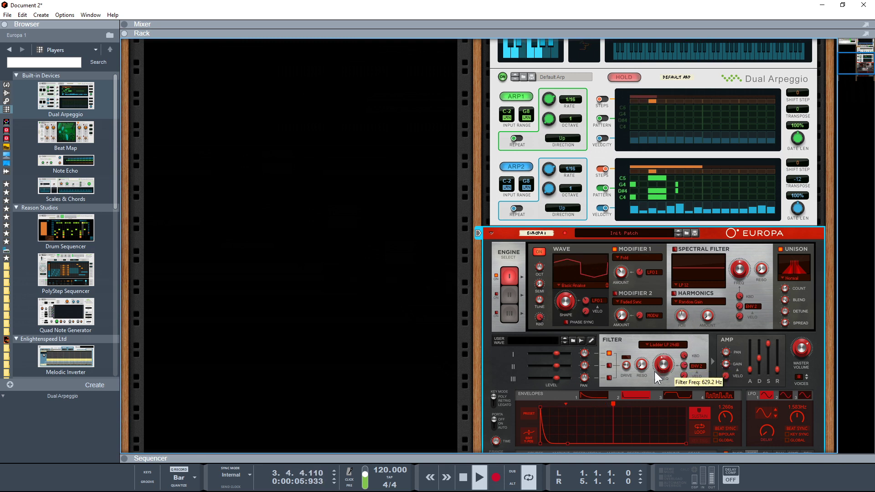
{"action": "left_click_drag", "start_coordinate": [560, 423], "coordinate": [579, 398]}
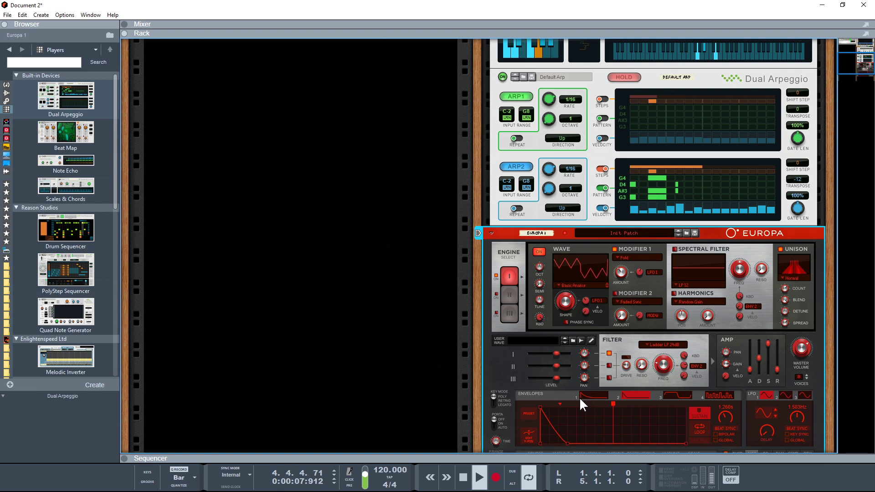